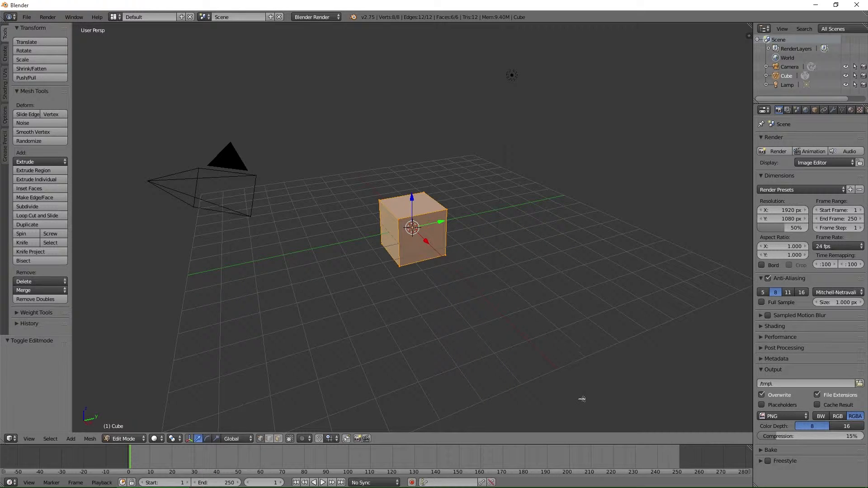
Shrink the timeline to just its header and place the 3D cursor in empty space near the camera.
left_click_drag(575, 445, 571, 478)
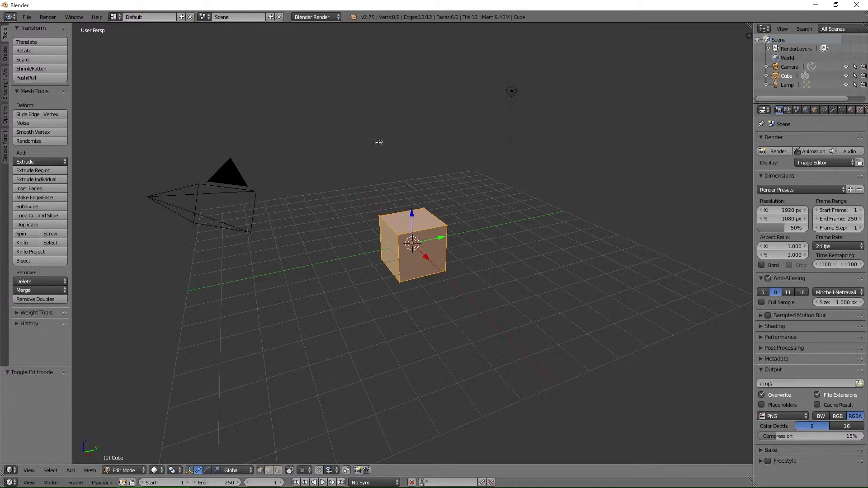
left_click(302, 129)
Check the mouse selection setting in the Input section of the user preferences and close the preferences.
left_click(27, 17)
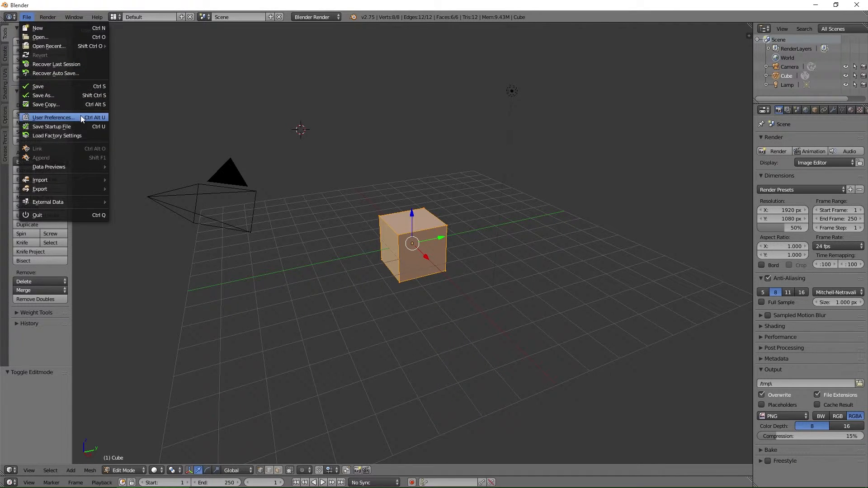
left_click(54, 117)
left_click_drag(253, 15, 323, 56)
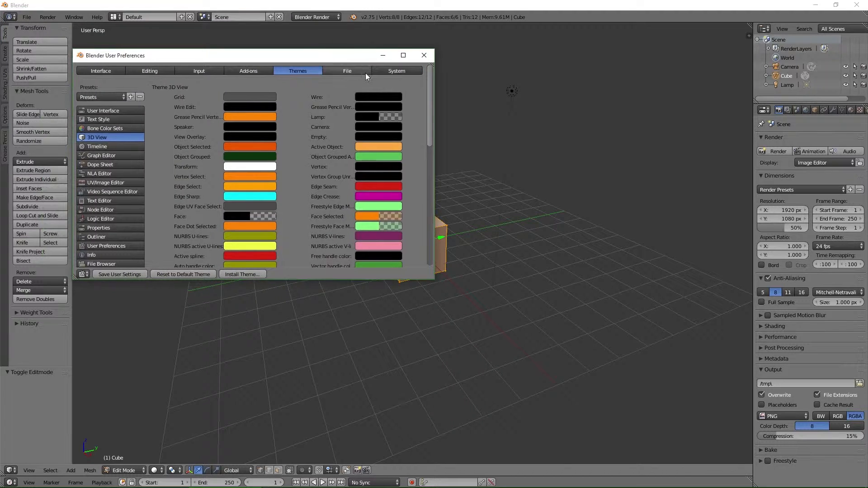
left_click(200, 70)
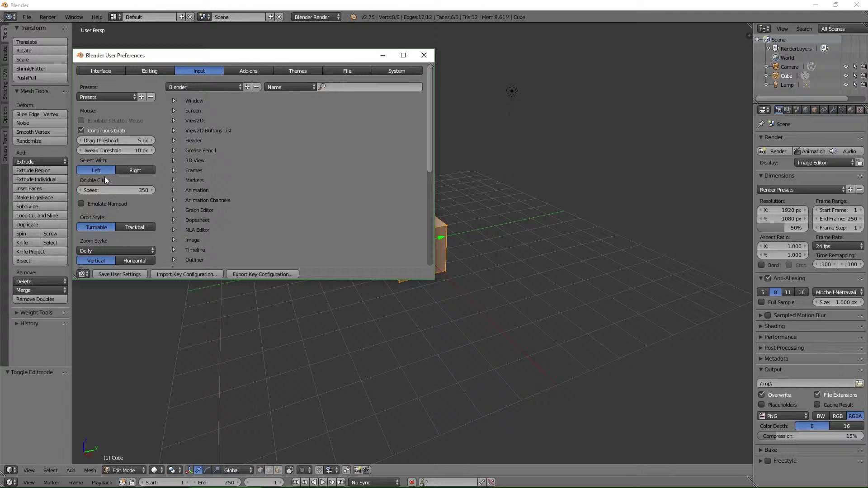
left_click(424, 55)
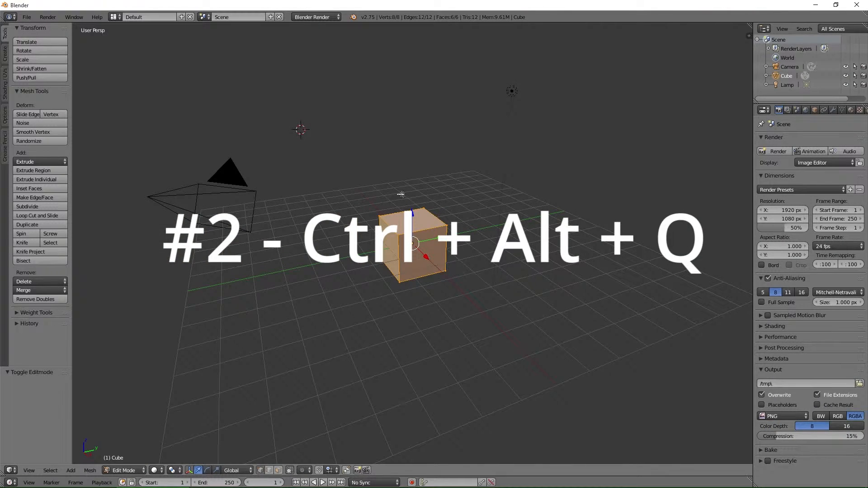
Toggle the 3D viewport between quad view and the single perspective view, finishing in the single view.
key("ctrl+alt+q")
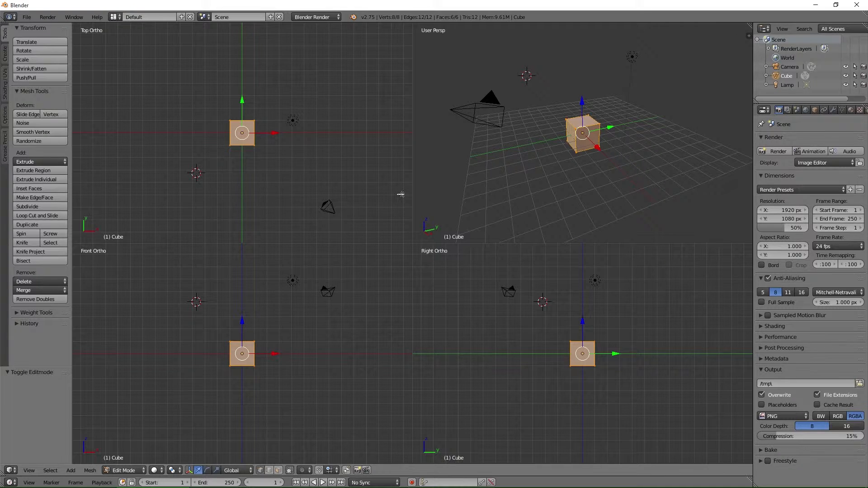
key("ctrl+alt+q")
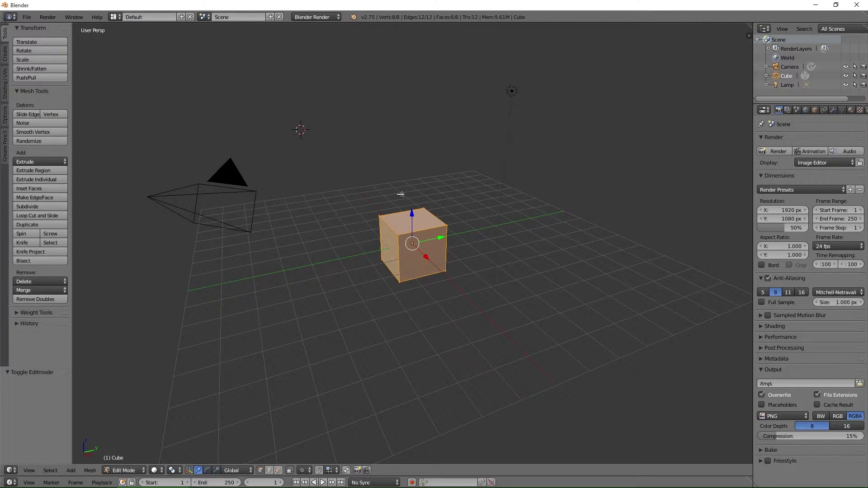
key("ctrl+alt+q")
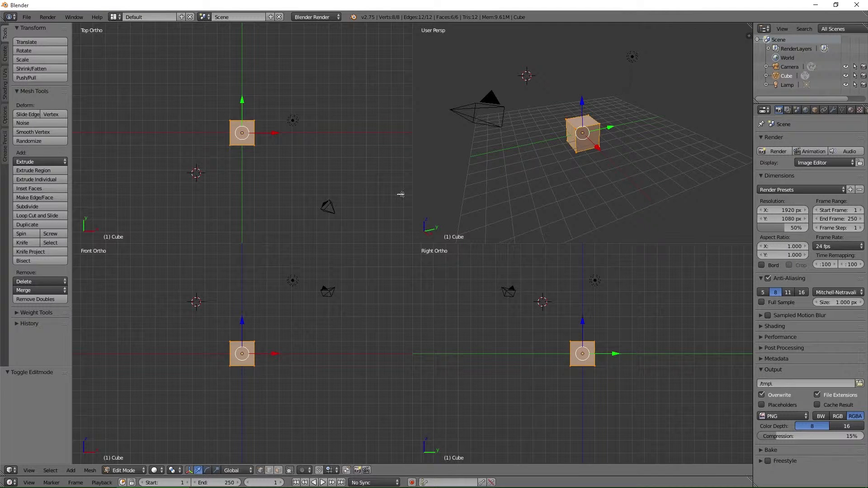
key("ctrl+alt+q")
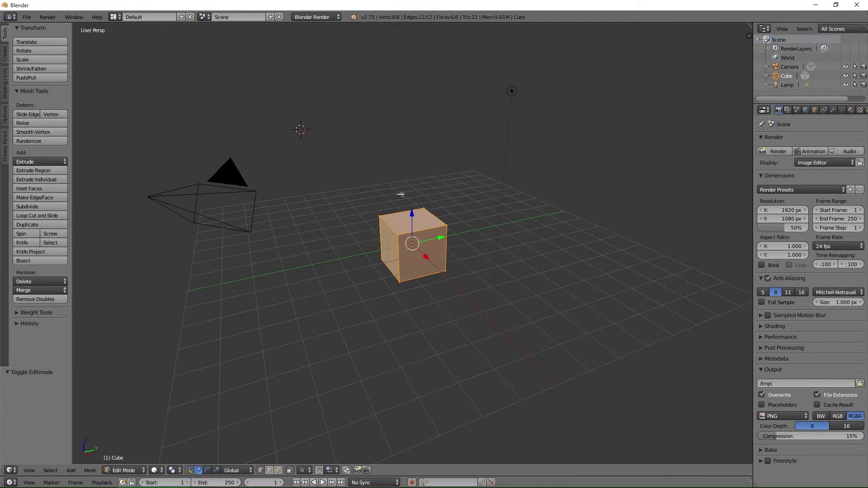
key("ctrl+alt+q")
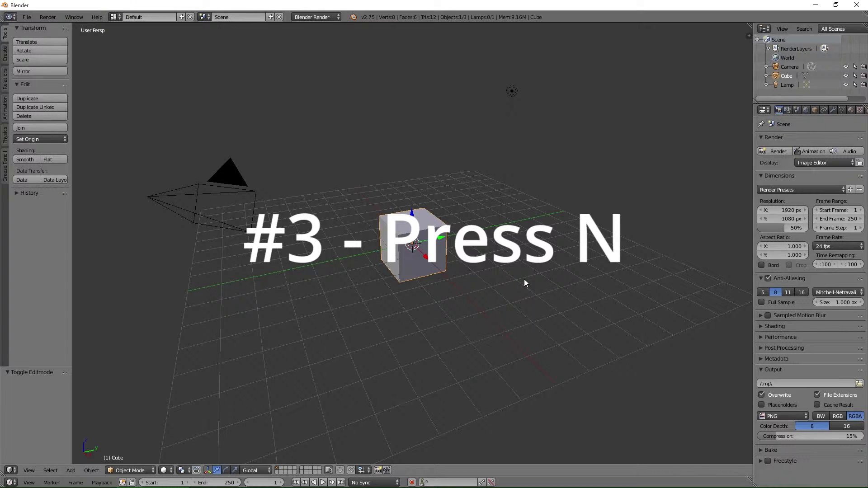
Show the cube's transform properties and set its location to 5, 5, 5 and its rotation to 1°, 2°, 2°.
key("n")
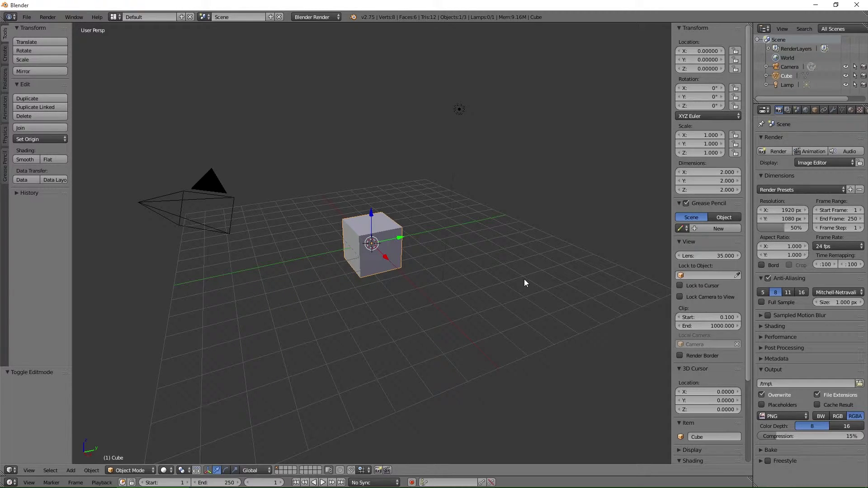
left_click(717, 51)
type("5")
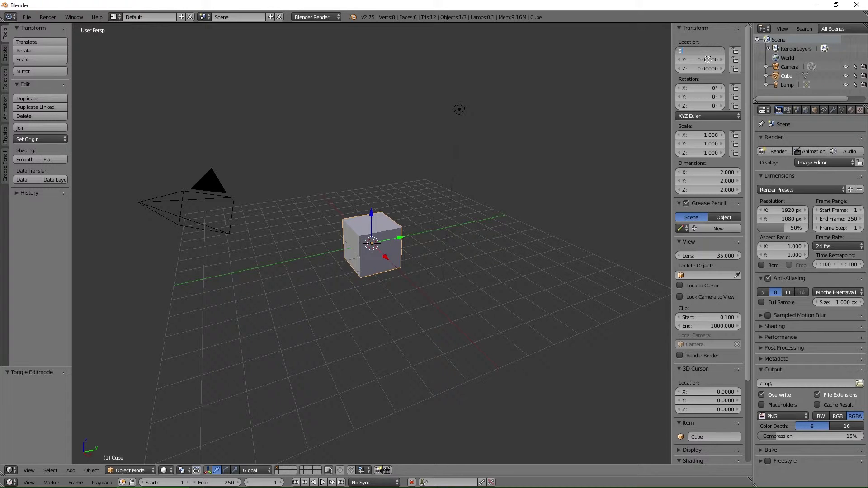
key("Tab")
type("5")
key("Tab")
type("5")
key("Tab")
type("1")
key("Tab")
type("2")
key("Tab")
type("2")
Set the cube's dimensions to X 1, Y 5 and Z 2.
left_click(724, 172)
type("2.01")
key("Return")
left_click(728, 180)
type("5")
key("Return")
left_click(728, 190)
type("2")
key("Return")
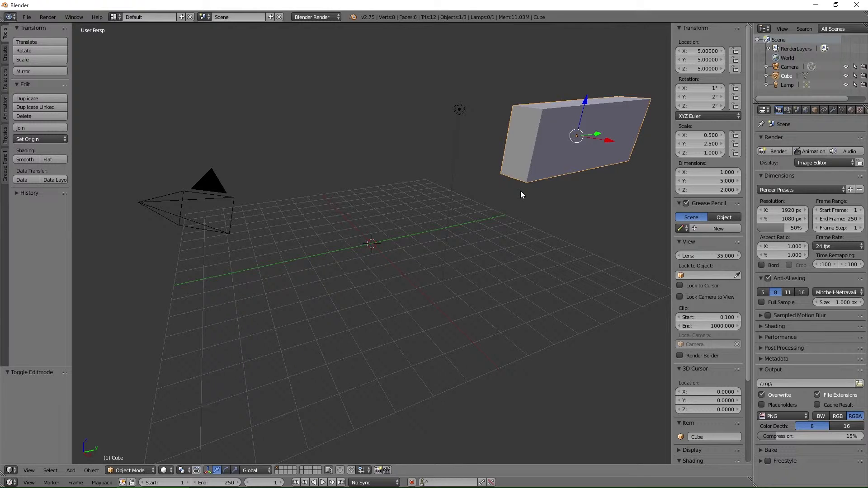
key("ctrl+a")
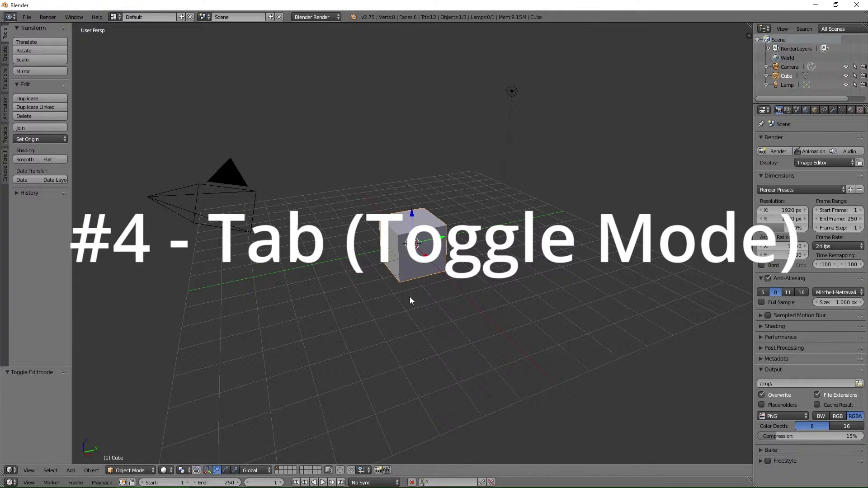
Switch the cube back and forth between Object Mode and Edit Mode, finishing in Edit Mode.
key("Tab")
key("Tab")
key("Tab")
key("Tab")
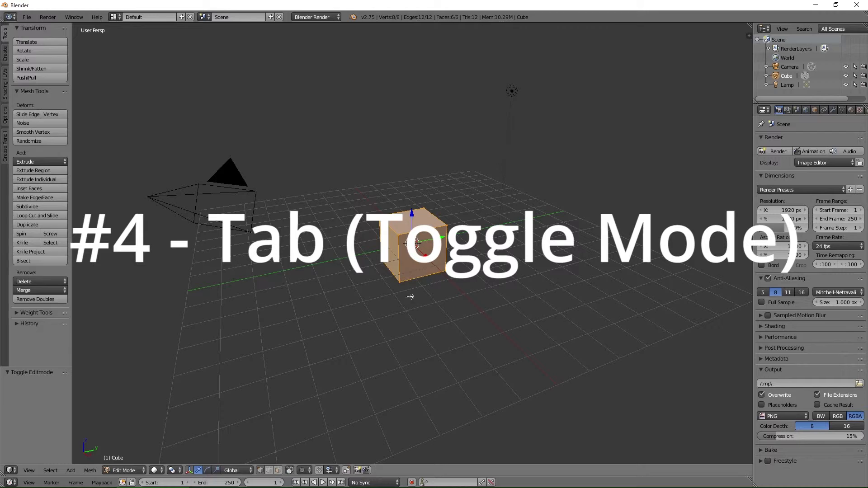
key("Tab")
key("Tab")
key("Tab")
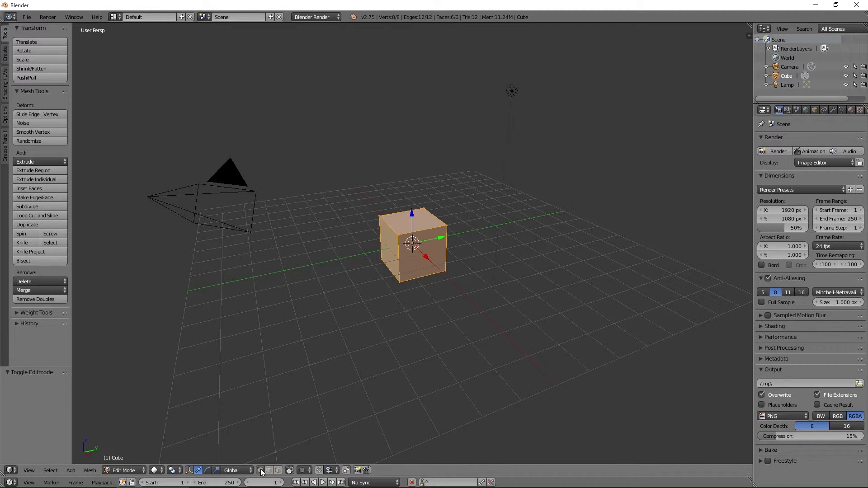
In face select mode, pull the cube's negative-Y side face outward along Y and raise the top face about 2.8 along Z.
left_click(278, 471)
left_click(319, 471)
left_click(319, 471)
right_click(424, 257)
right_click(387, 239)
left_click_drag(415, 244, 347, 266)
right_click(380, 238)
left_click_drag(379, 199, 376, 123)
Pull the cube's front face outward along X and extend the negative-Y side face further along Y.
right_click(400, 186)
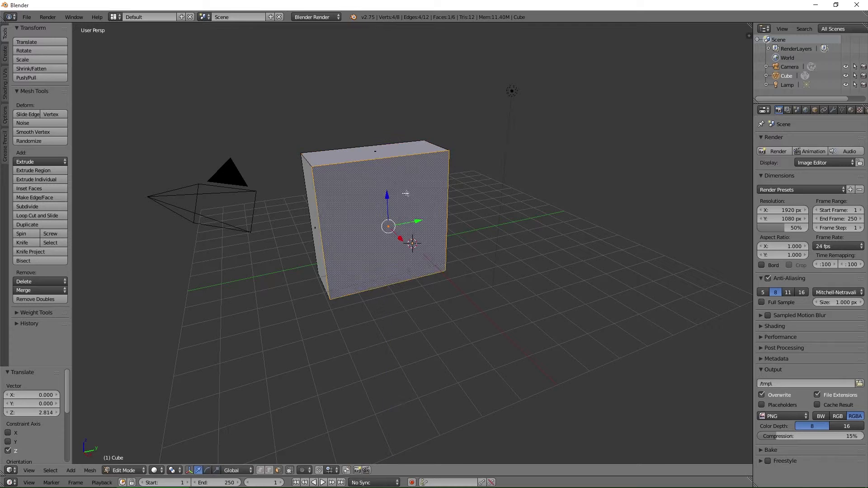
left_click_drag(402, 239, 440, 279)
right_click(320, 226)
left_click_drag(351, 241, 303, 263)
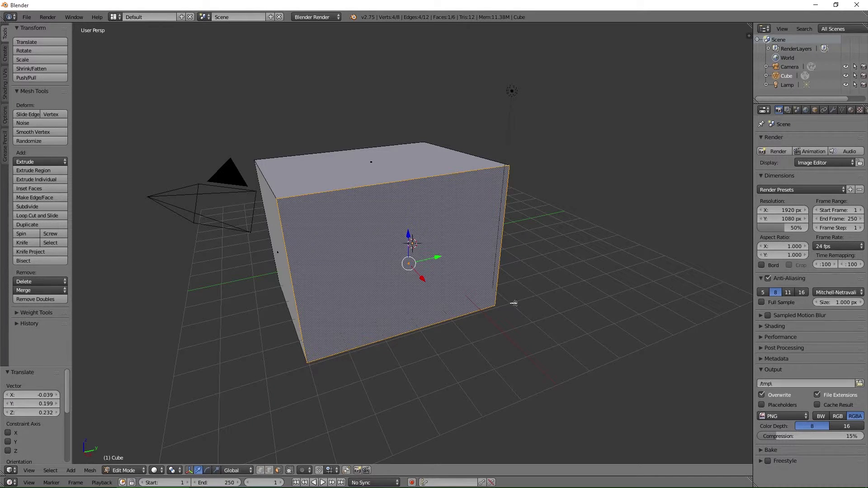
Look over the Specials and Edges operations and search all commands for "cube" and "uv" without running any.
key("w")
key("ctrl+e")
key("space")
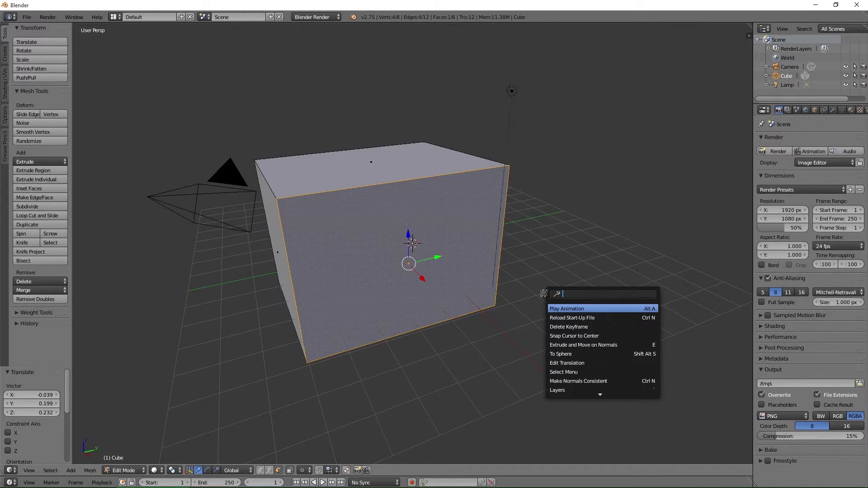
type("cube")
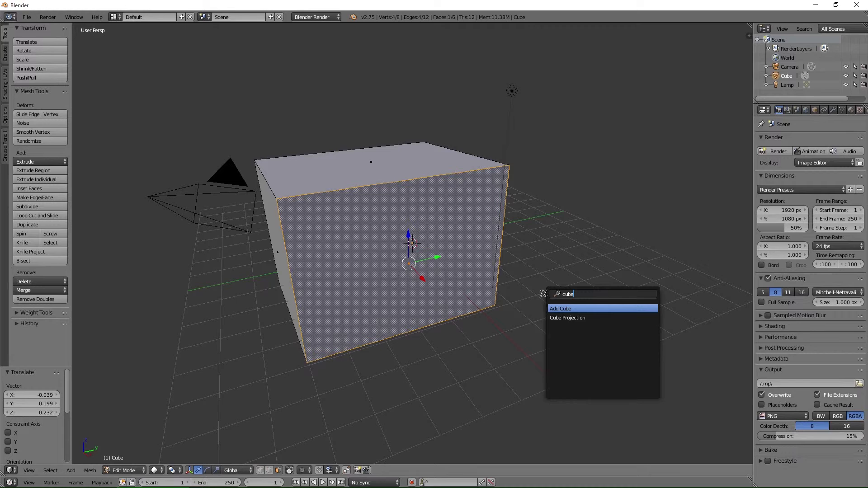
key("BackSpace")
key("BackSpace")
key("BackSpace")
key("BackSpace")
type("uv")
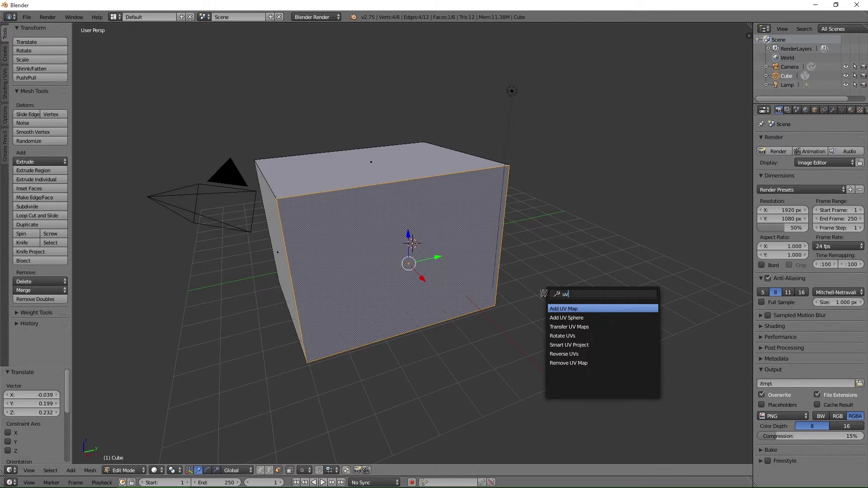
key("Escape")
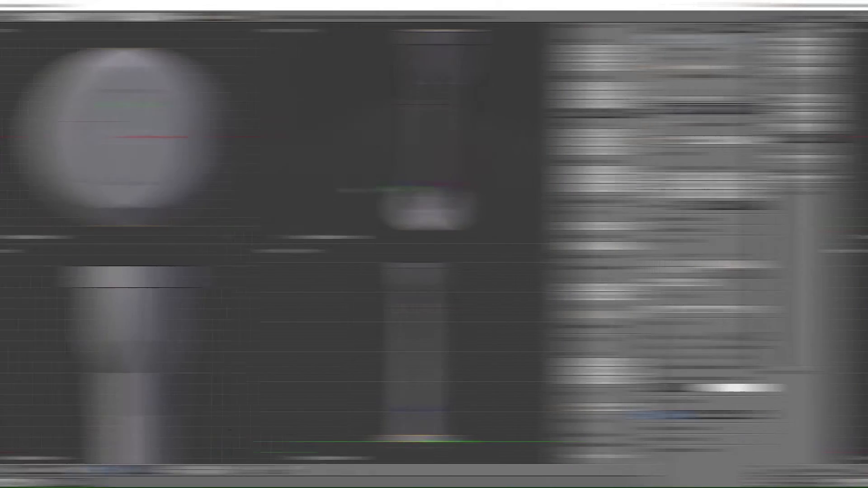